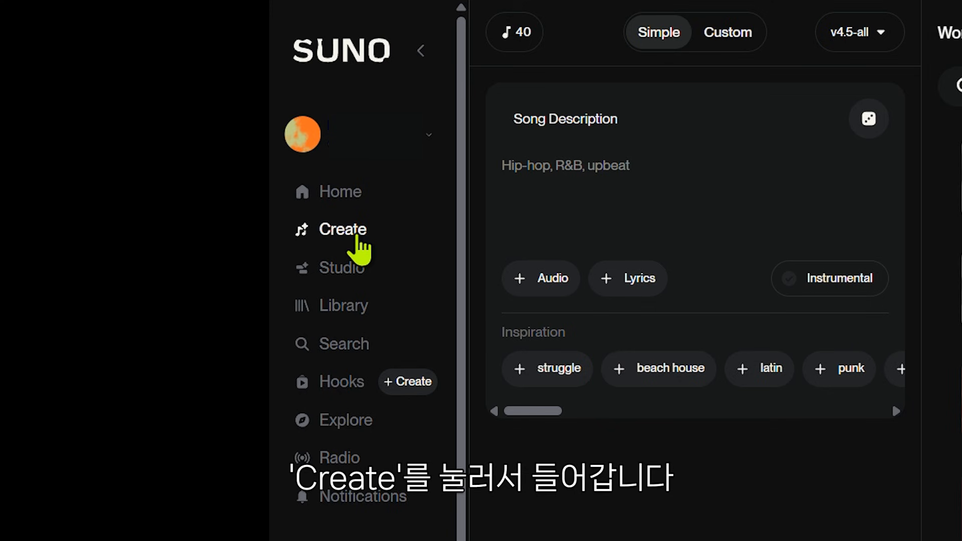
- Generate a song in Suno from the description "첫눈이 내리는 밤, 재즈, 여성 보컬"
click(356, 237)
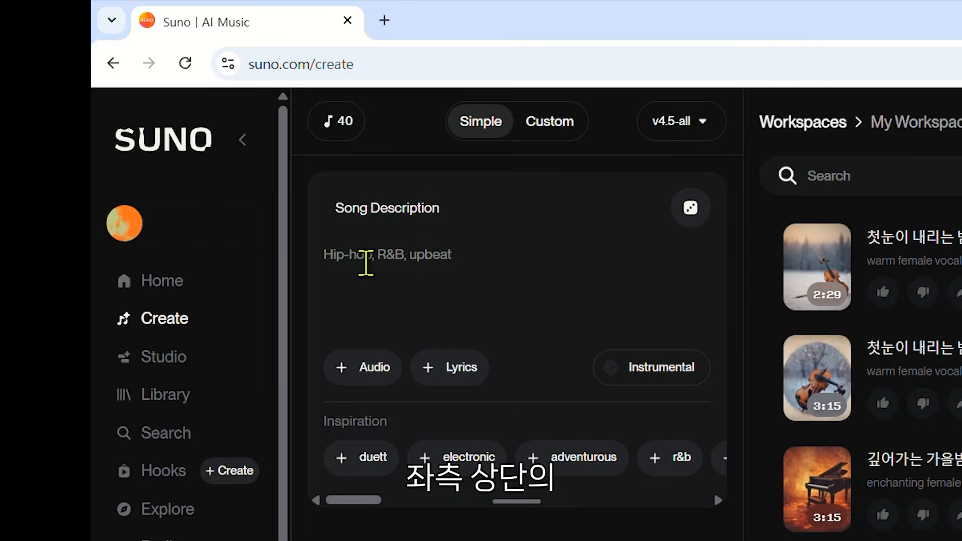
click(345, 255)
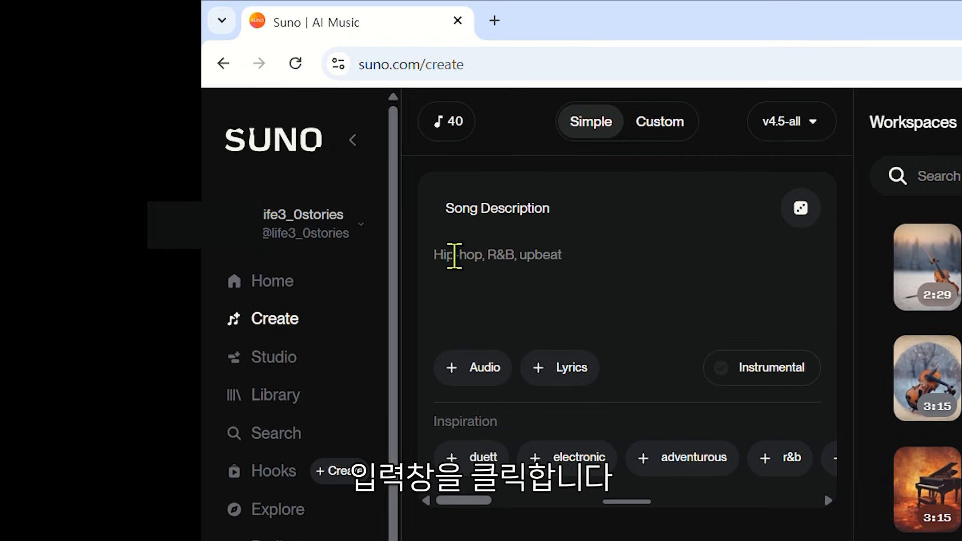
text(첫눈이 ㄴ)
text(ㅐㄹ)
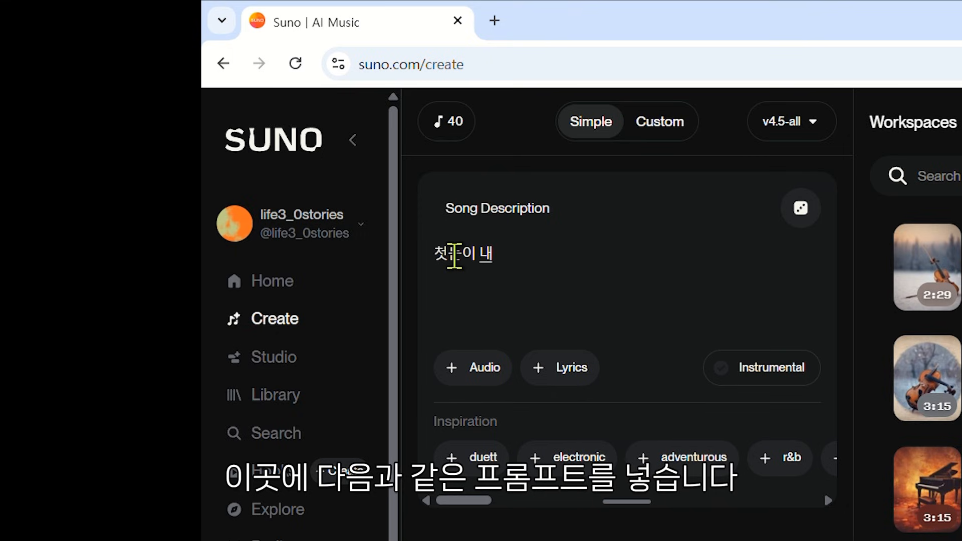
text(ㅣ는 밤, 재즈)
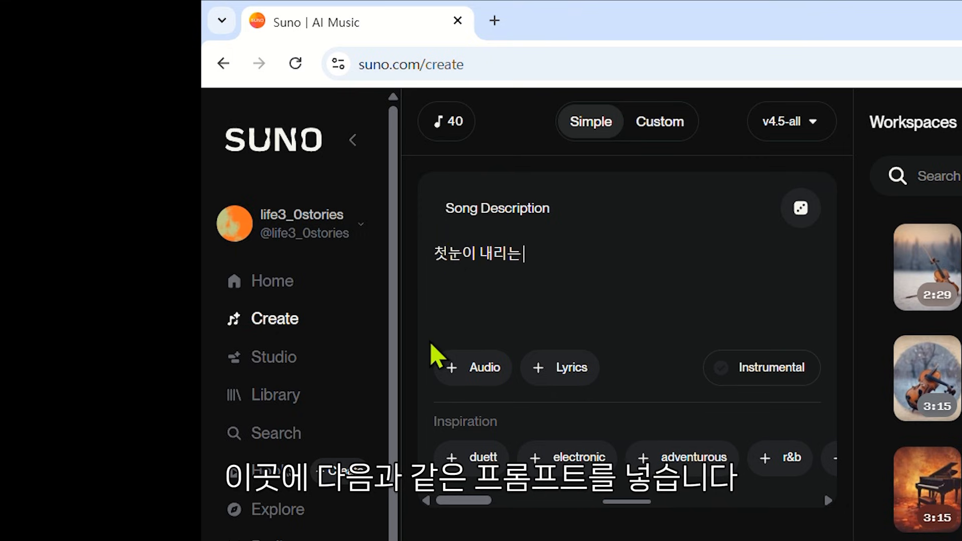
text(, 여성)
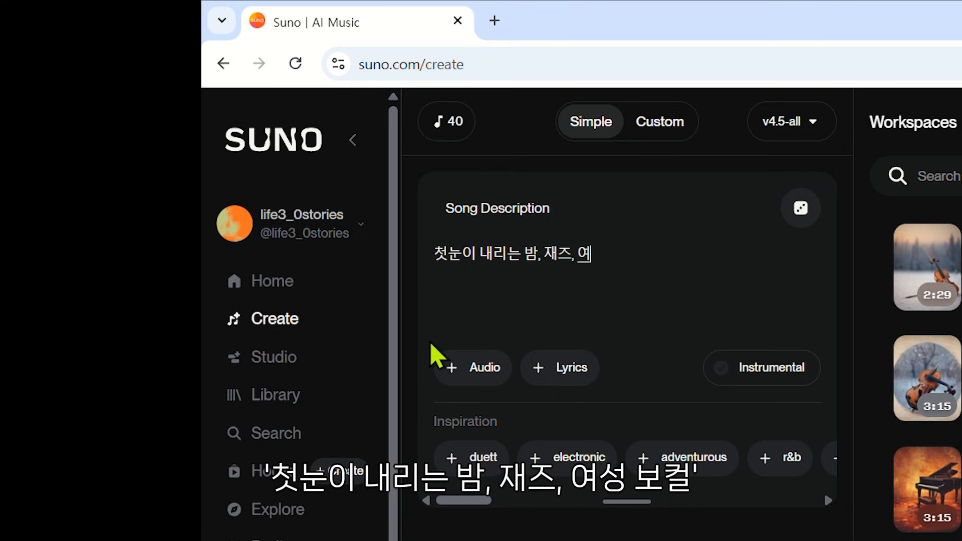
text(보컬)
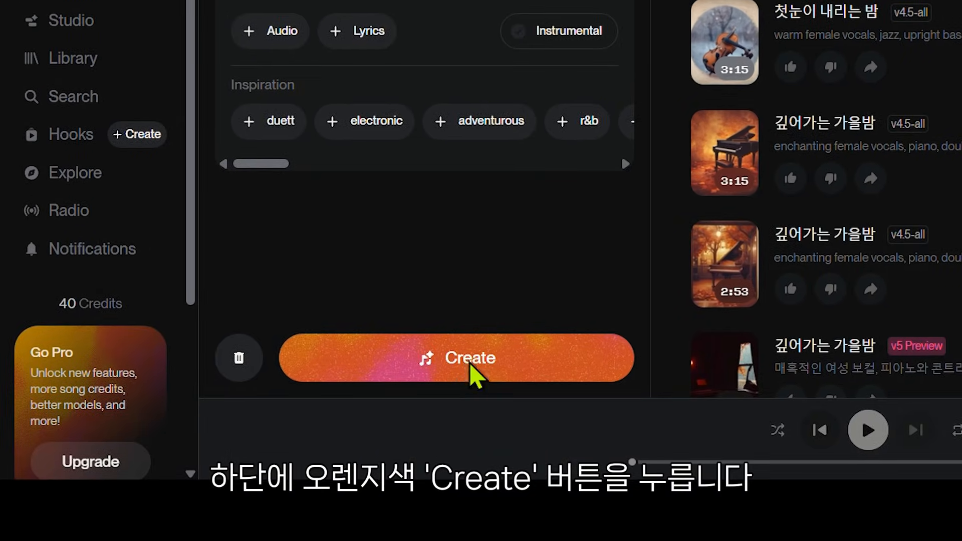
click(516, 431)
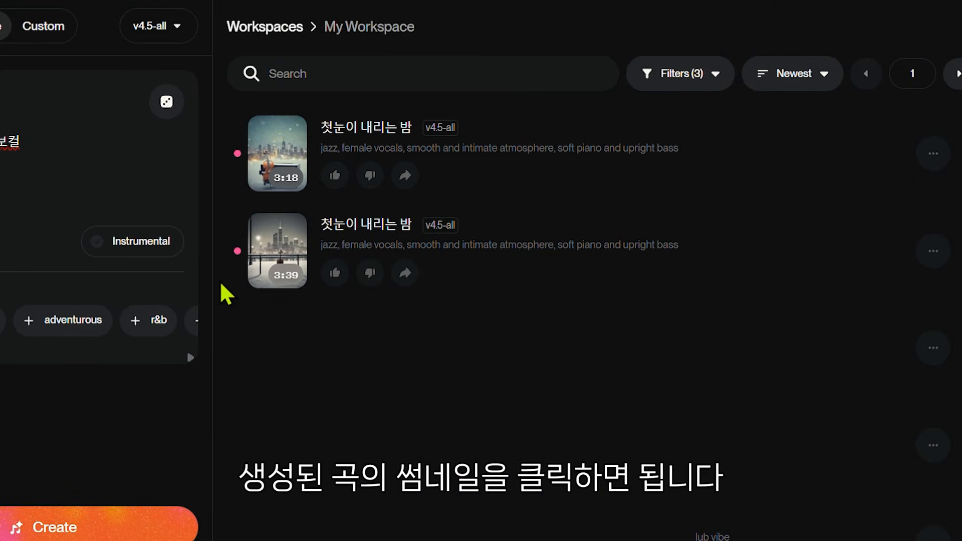
- Listen to both newly generated versions of 첫눈이 내리는 밤, then pause playback
click(282, 160)
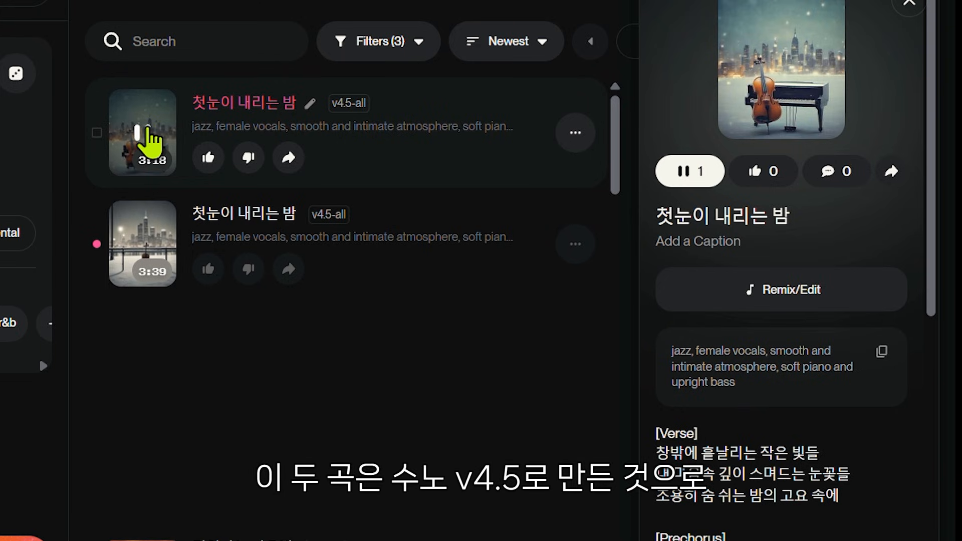
click(143, 249)
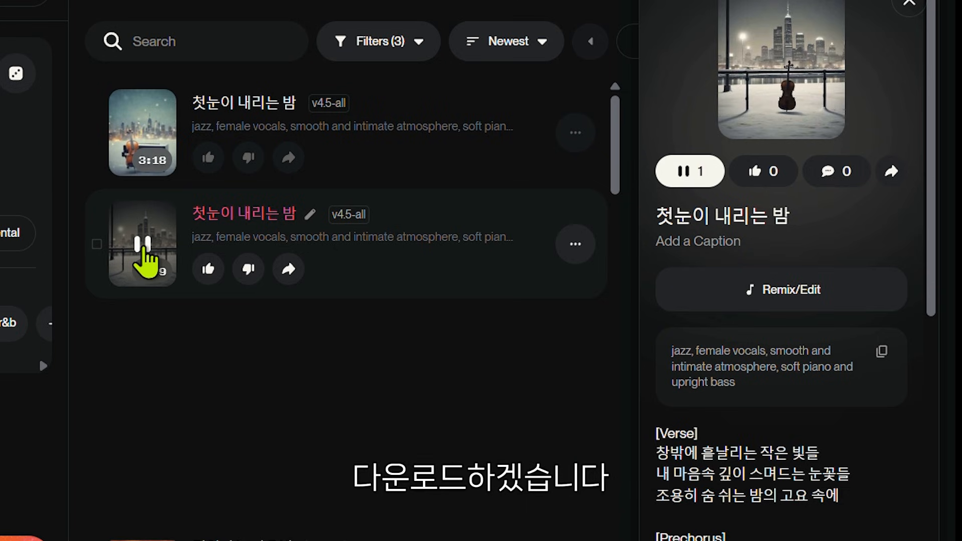
click(144, 255)
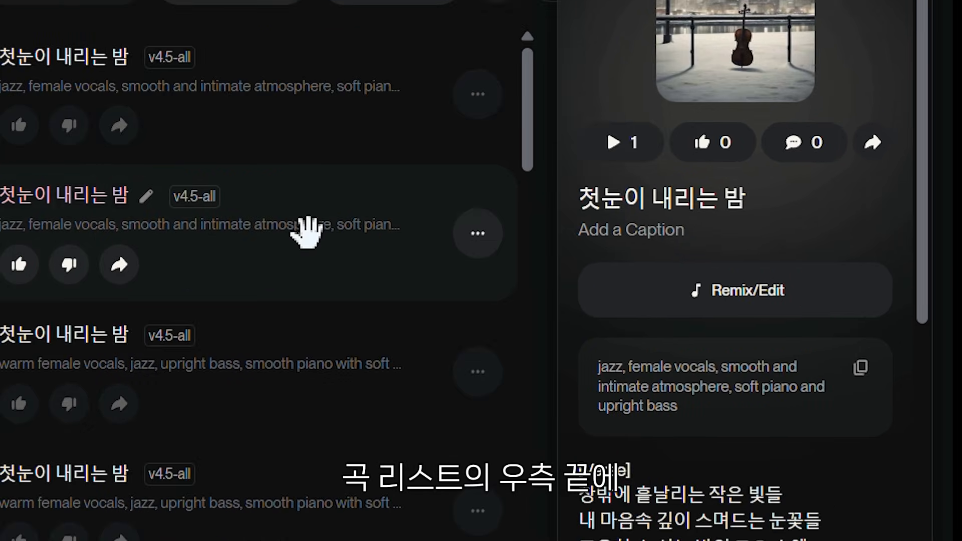
- Download the second generated version of 첫눈이 내리는 밤 as MP3 audio
click(489, 240)
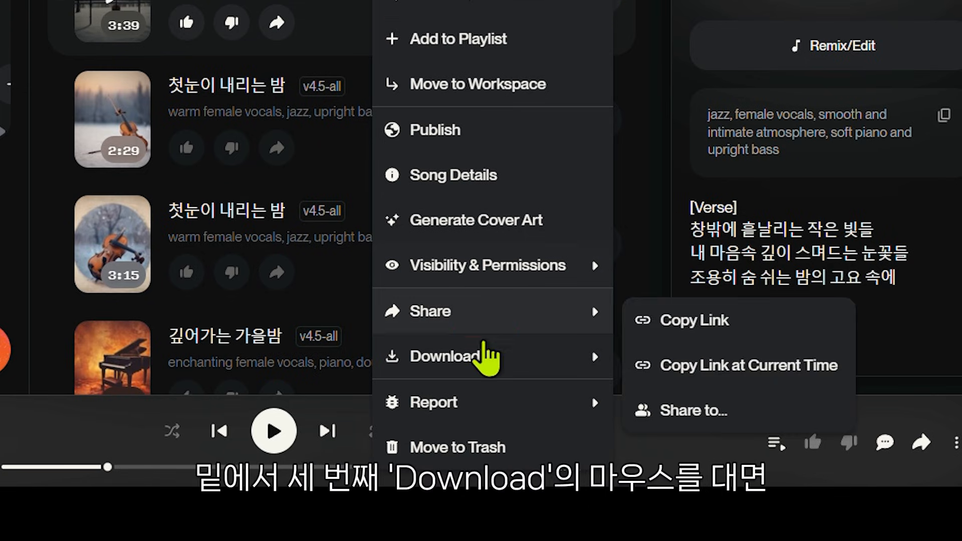
mouse_move(482, 364)
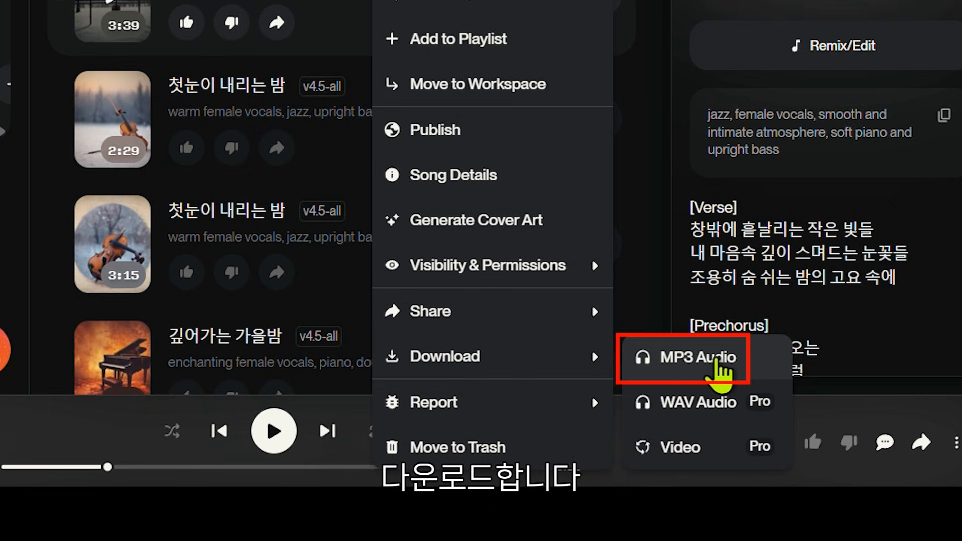
click(715, 362)
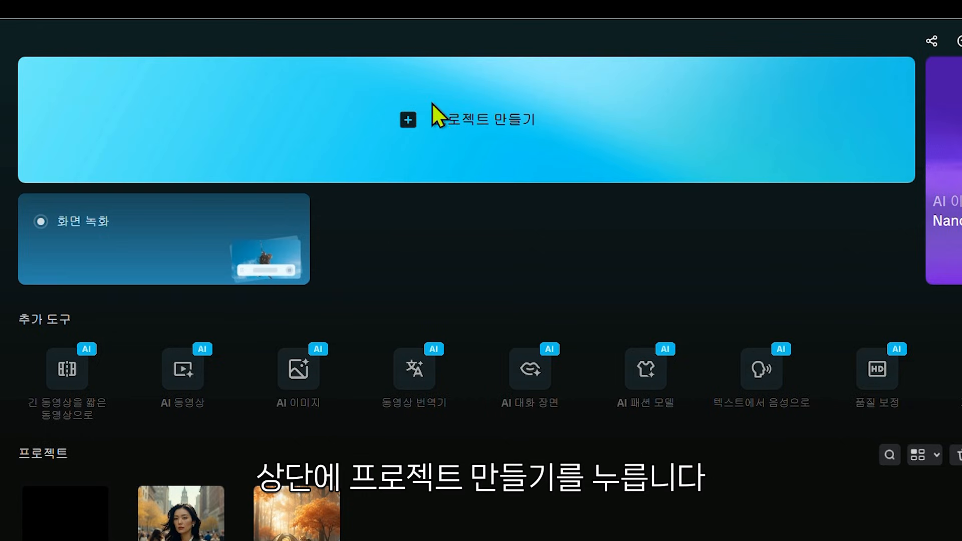
- Switch to CapCut, create a new project and place 첫눈이 내리는 밤.mp3 at the start of the timeline
click(457, 151)
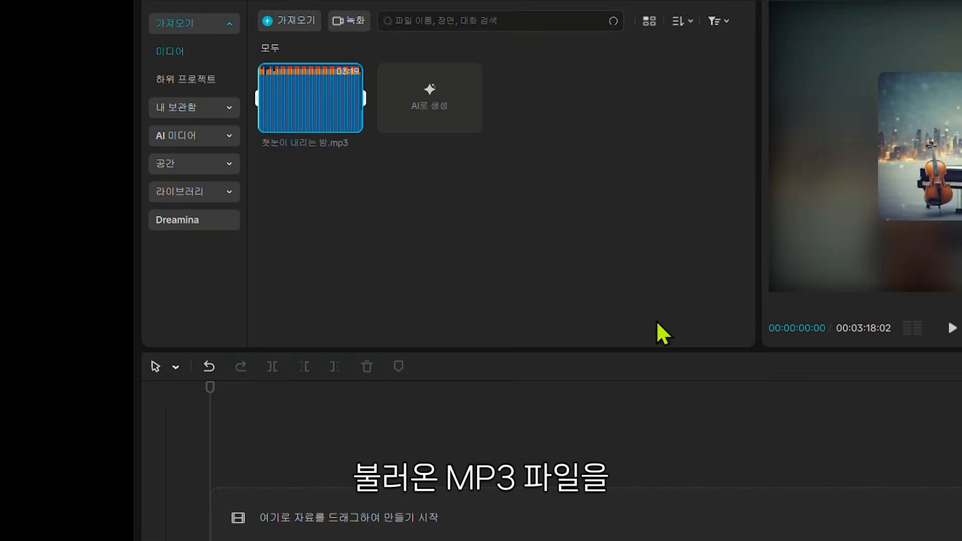
mouse_move(299, 85)
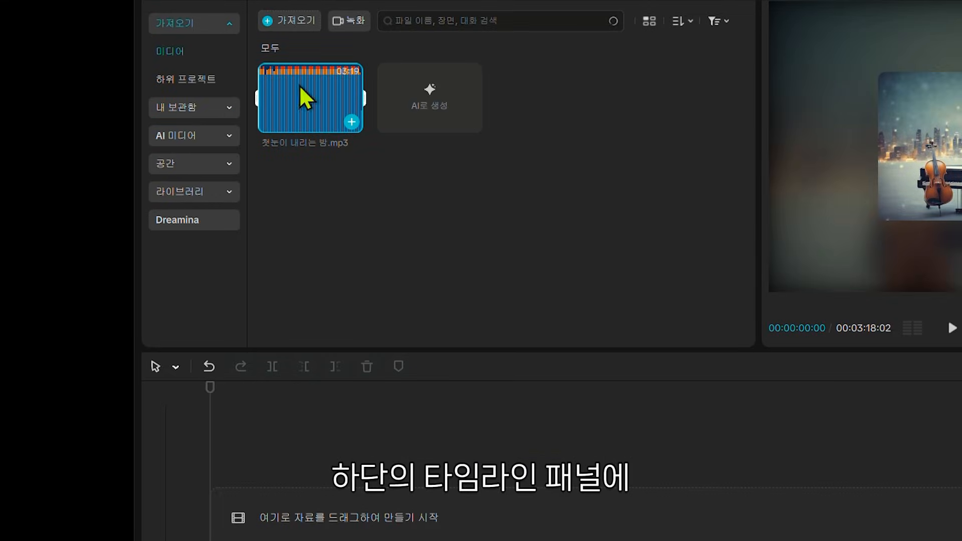
drag(305, 66, 272, 481)
drag(273, 332, 301, 273)
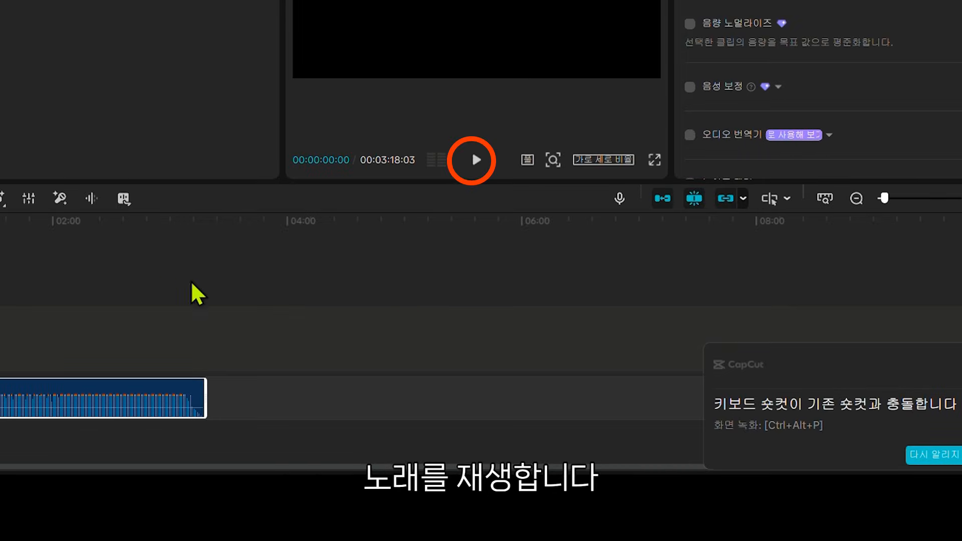
- Play the song to about 12 seconds and cut away the part of the clip before that point
click(479, 161)
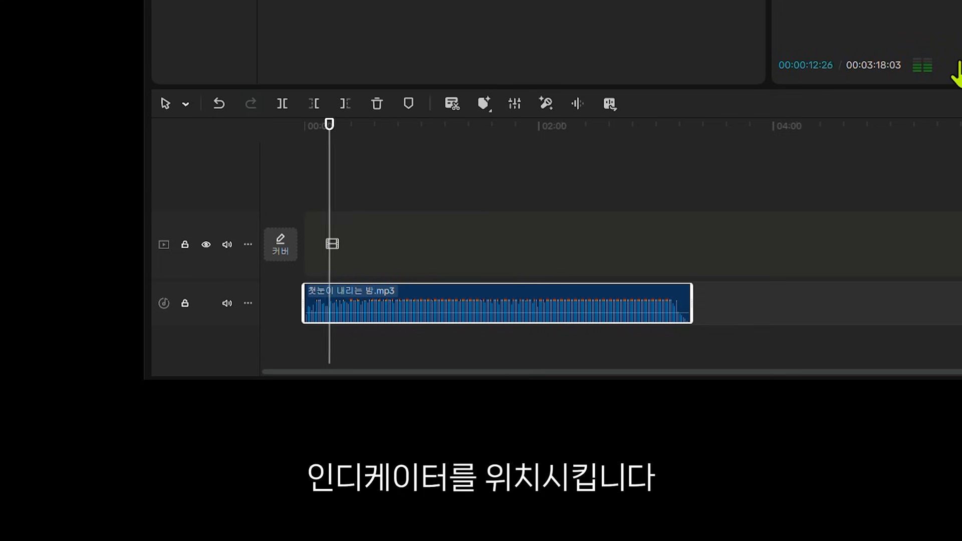
click(958, 66)
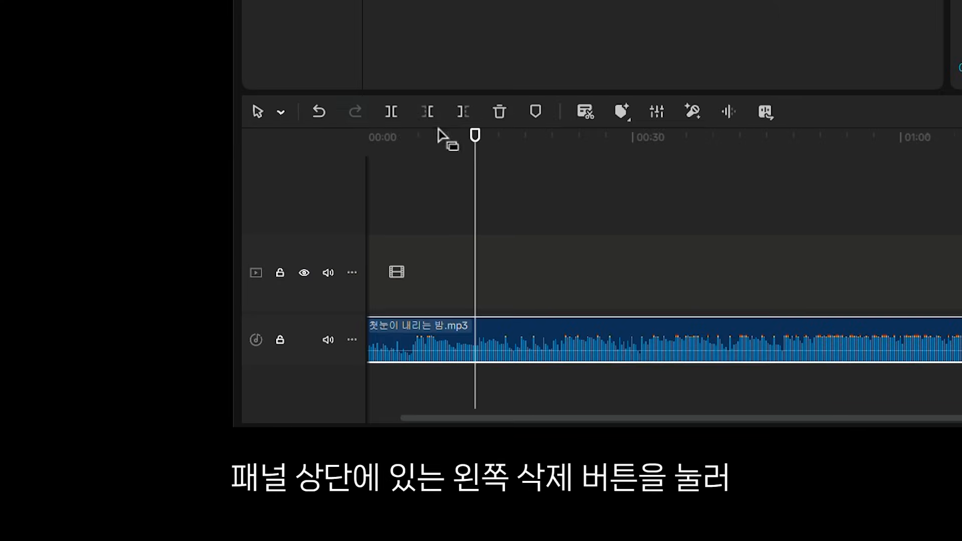
click(427, 112)
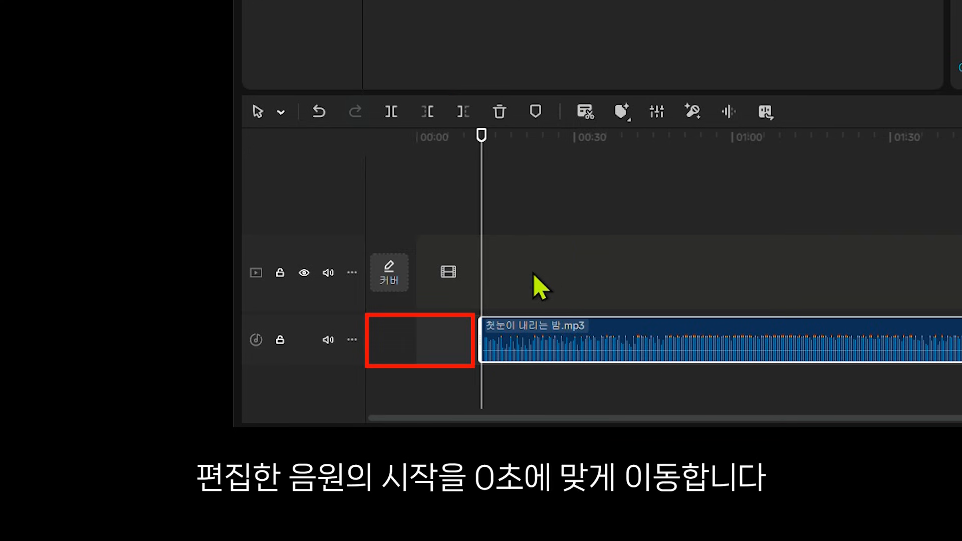
- Move the trimmed audio clip to 0 seconds and cut away everything after about 8 seconds
click(618, 337)
drag(627, 330, 554, 327)
drag(424, 201, 401, 217)
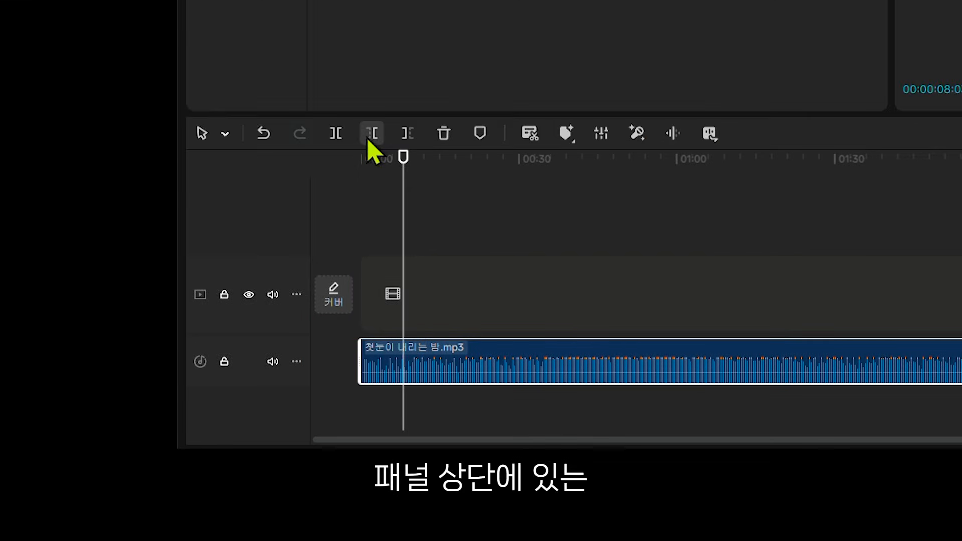
click(408, 133)
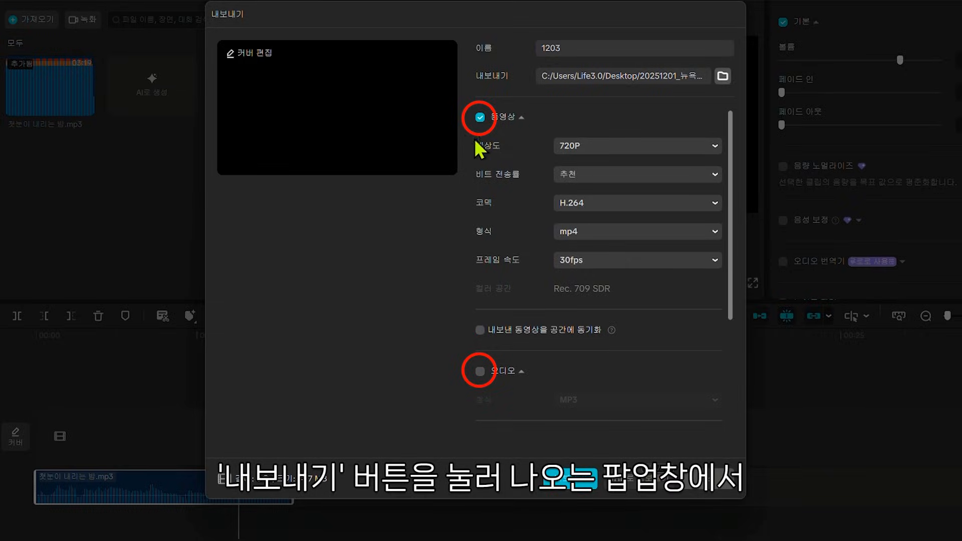
- Configure the export as audio only in MP3 format, with video output turned off
click(480, 118)
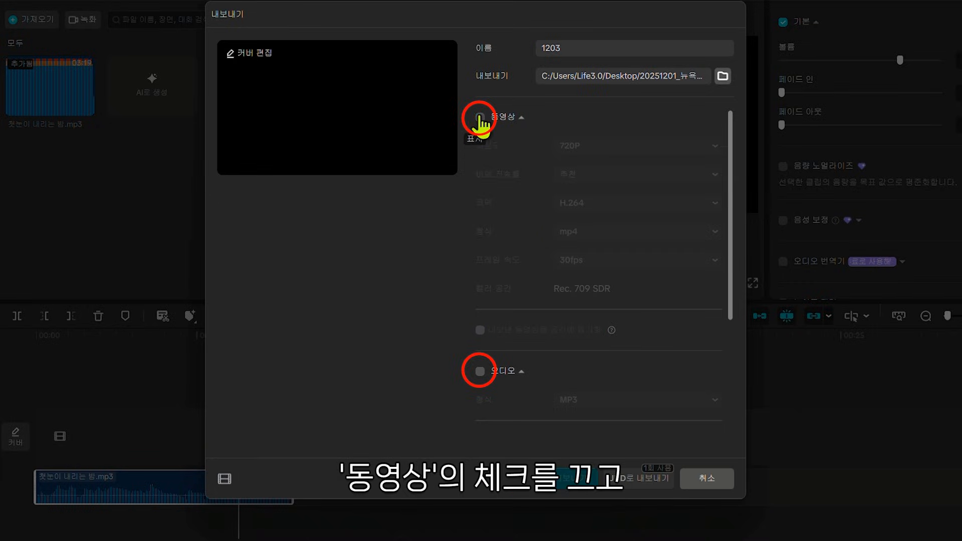
click(479, 371)
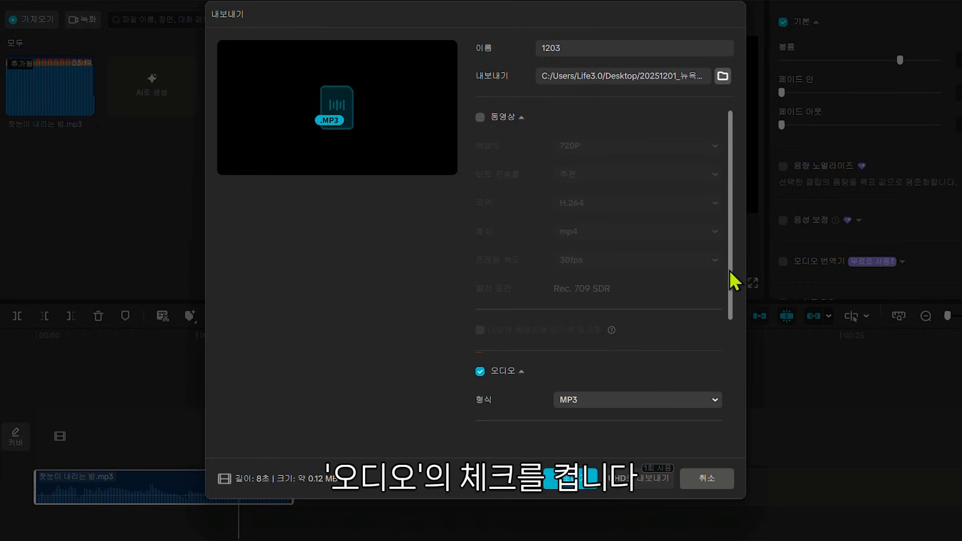
drag(730, 271, 723, 369)
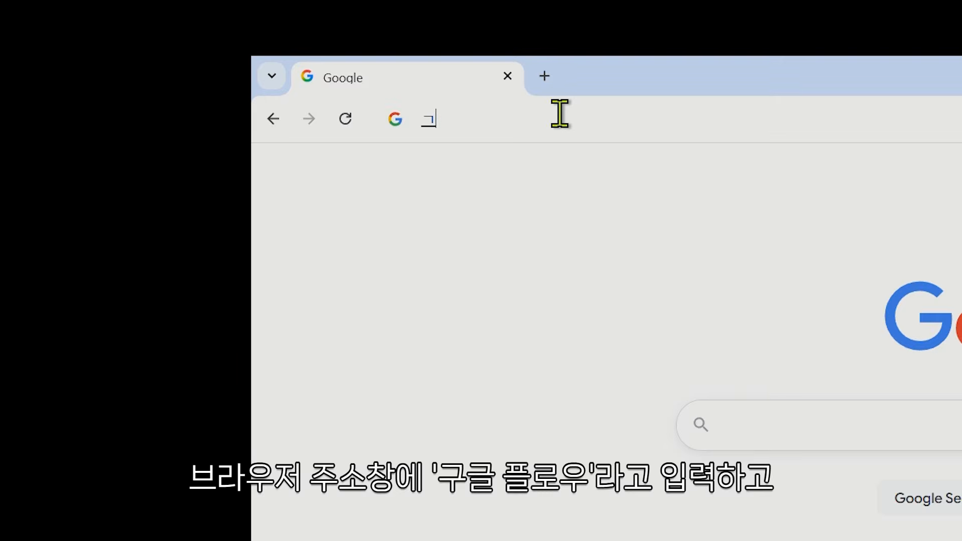
- Switch to the browser, search for "구글 플로우" and open the Google Flow page from the results
text(그)
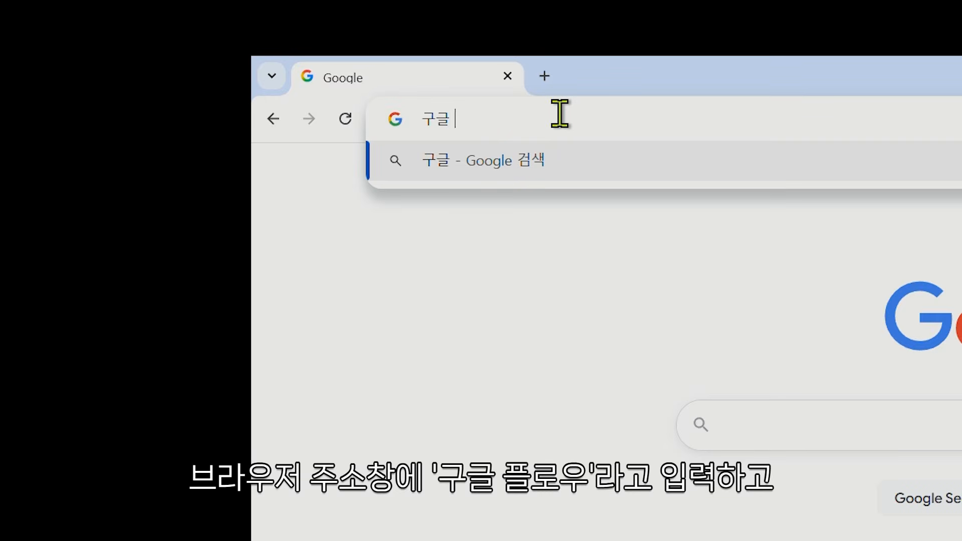
text(플로우)
key(Return)
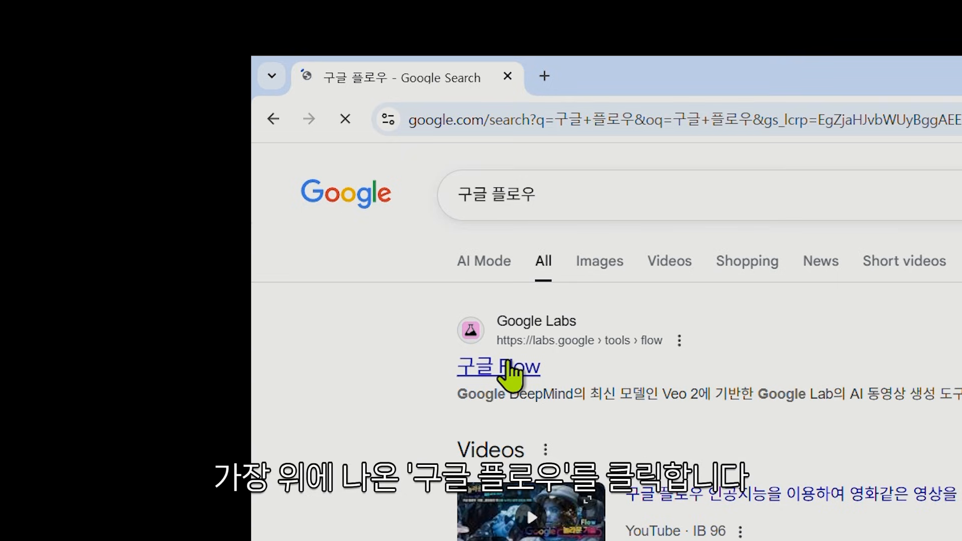
click(507, 372)
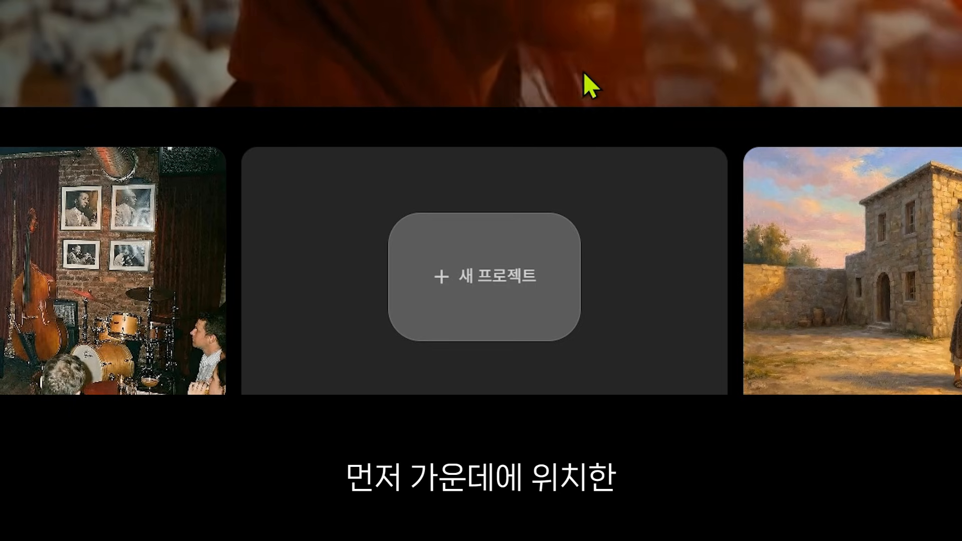
- Create a new Flow project and set the prompt mode to image creation (이미지 만들기)
click(490, 273)
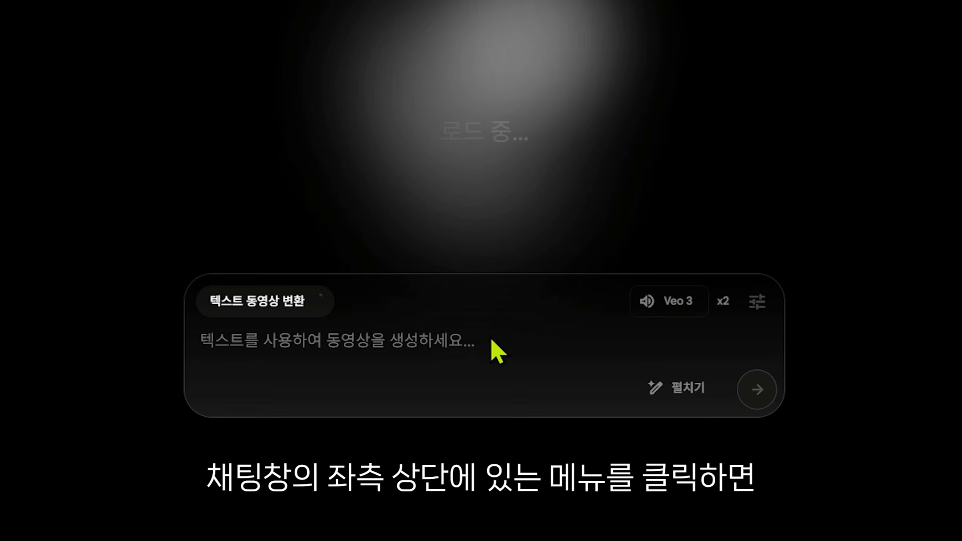
click(317, 303)
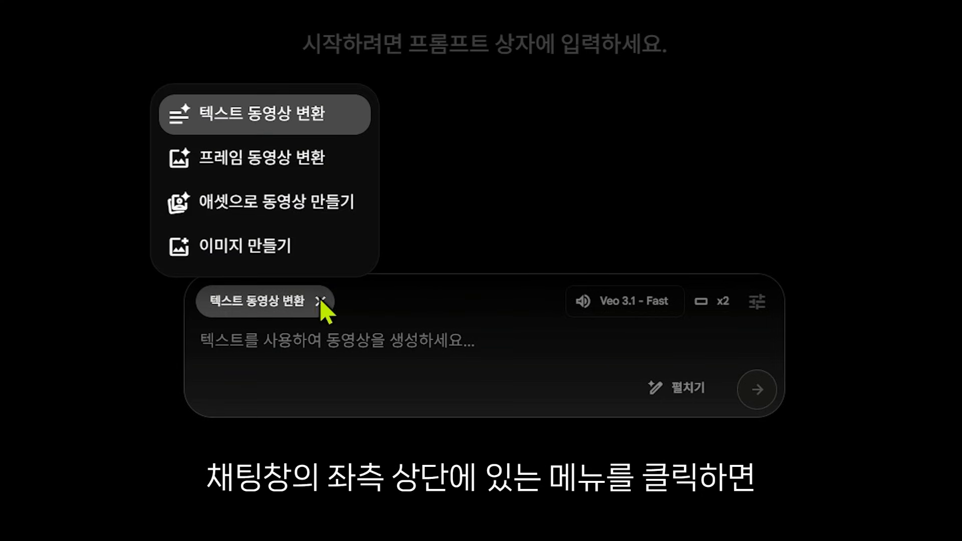
click(319, 256)
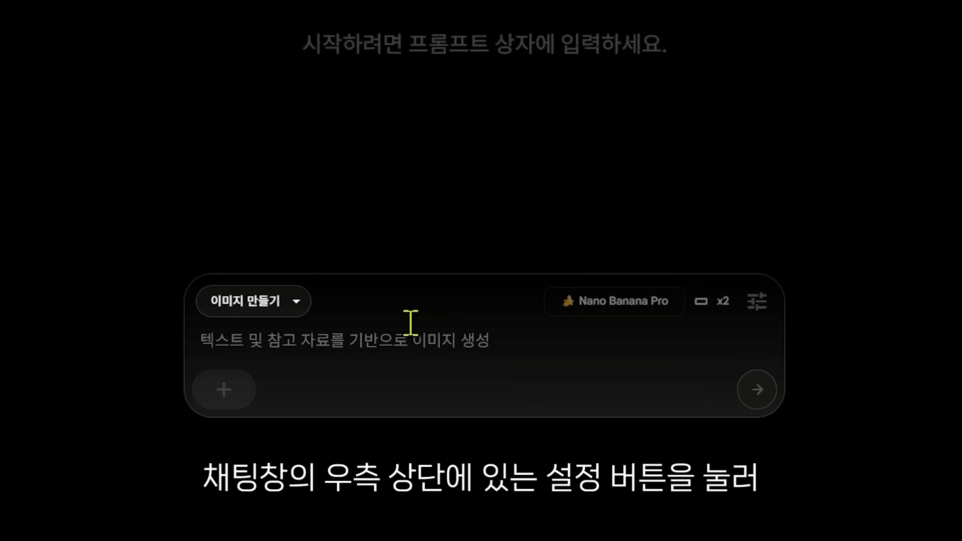
- Set the image generation to landscape 가로 모드(16:9), 1 output per prompt and the Nano Banana Pro model
click(758, 301)
click(500, 140)
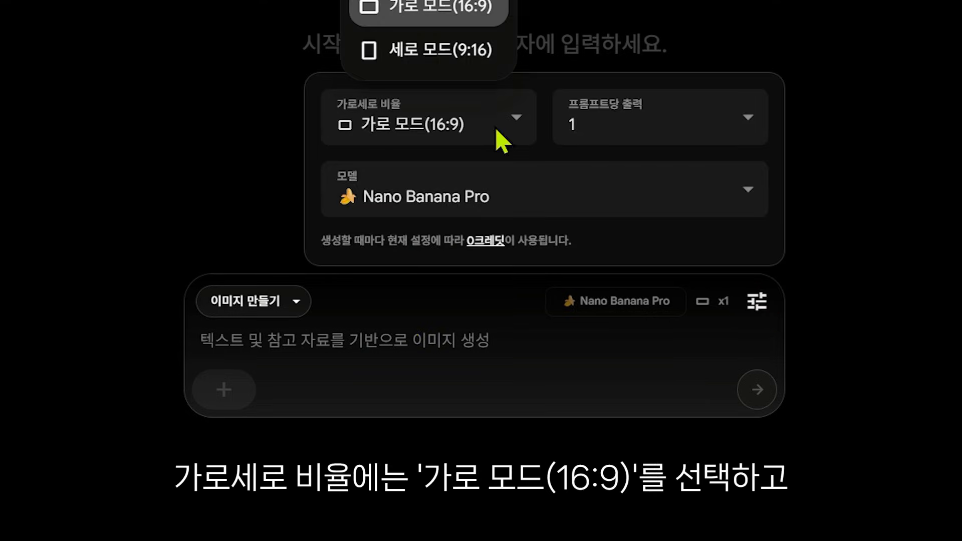
click(472, 7)
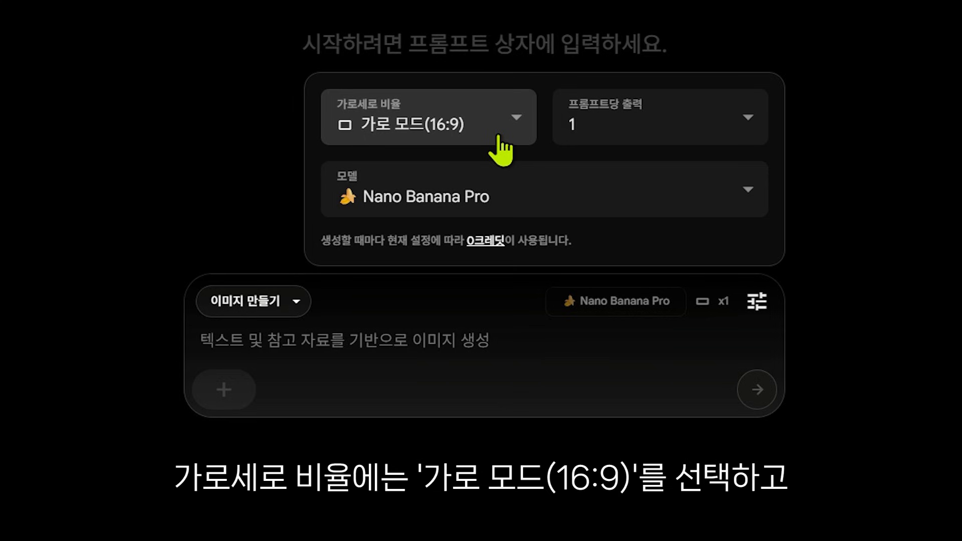
click(654, 131)
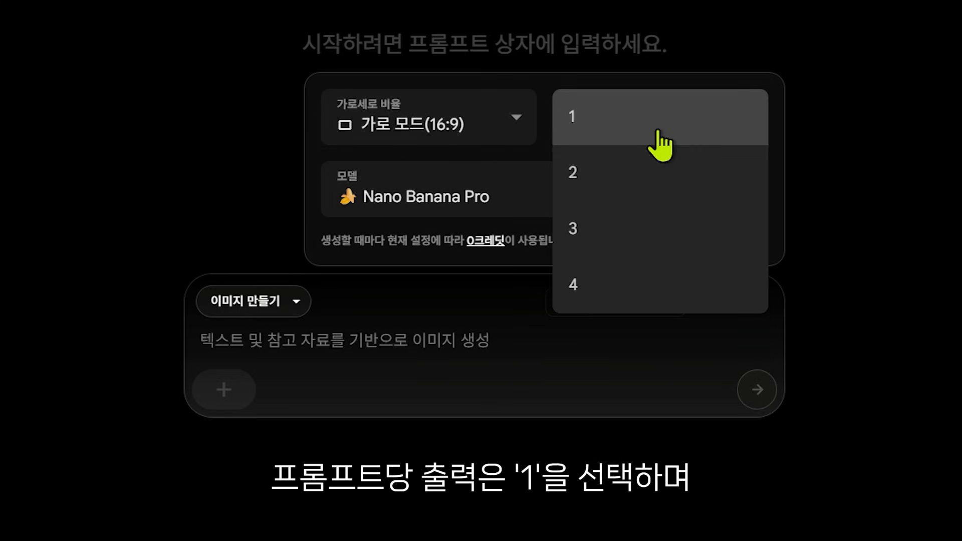
click(654, 131)
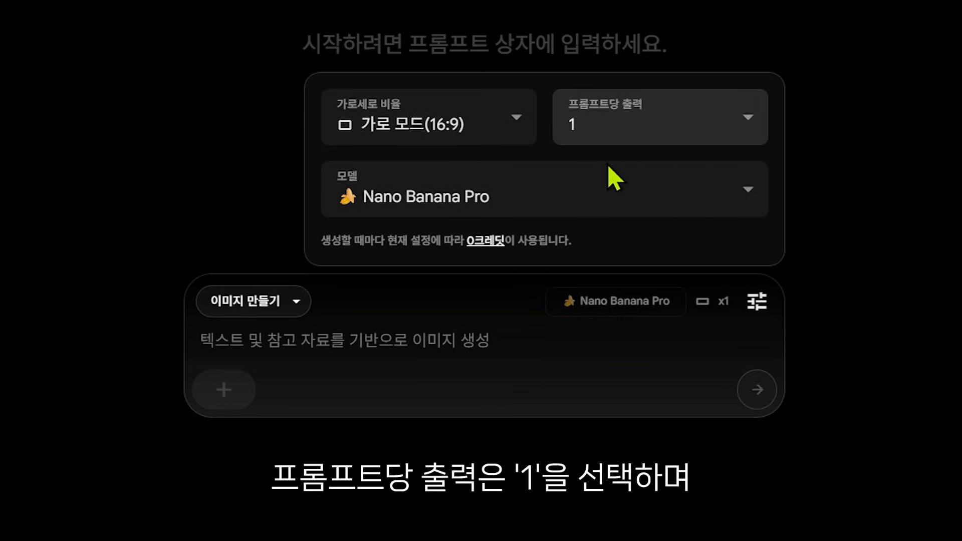
click(594, 213)
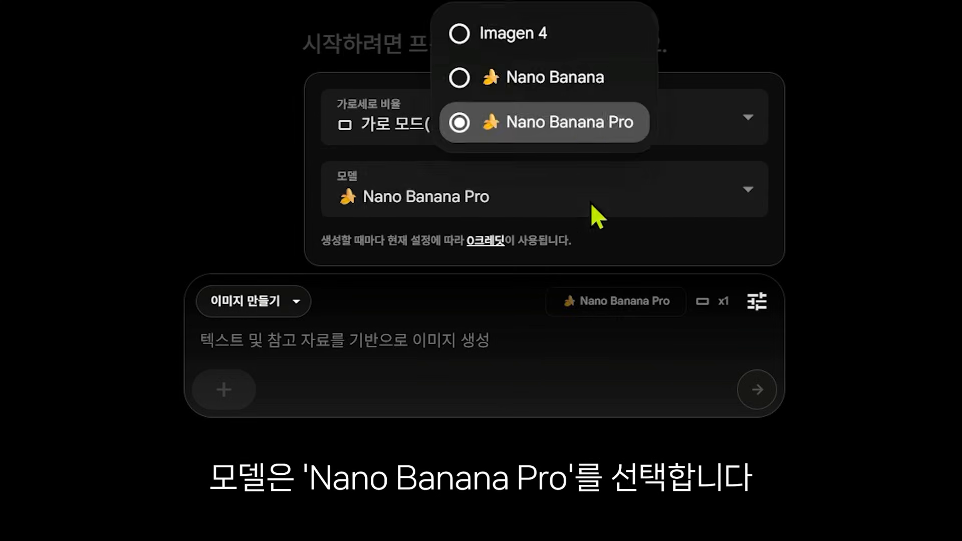
click(575, 128)
- Generate an image with the prompt "뉴욕의 언더그라운드 재즈 클럽에서 한국인 여가수와 현지 연주자들이 공연하는 장면을 만들어줘. 바스트샷으로 부탁해."
click(481, 356)
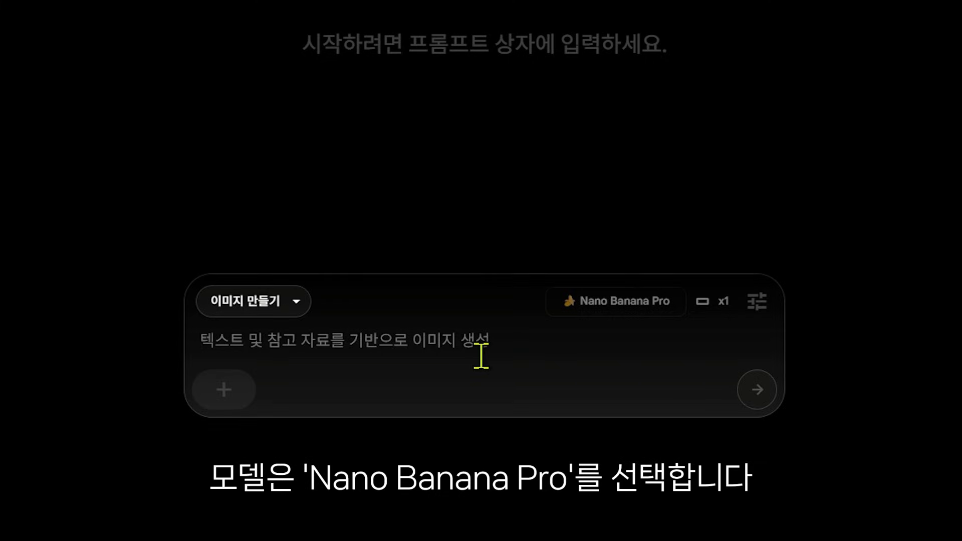
text(뉴욕의 언더그라운드 재즈 클럽에서)
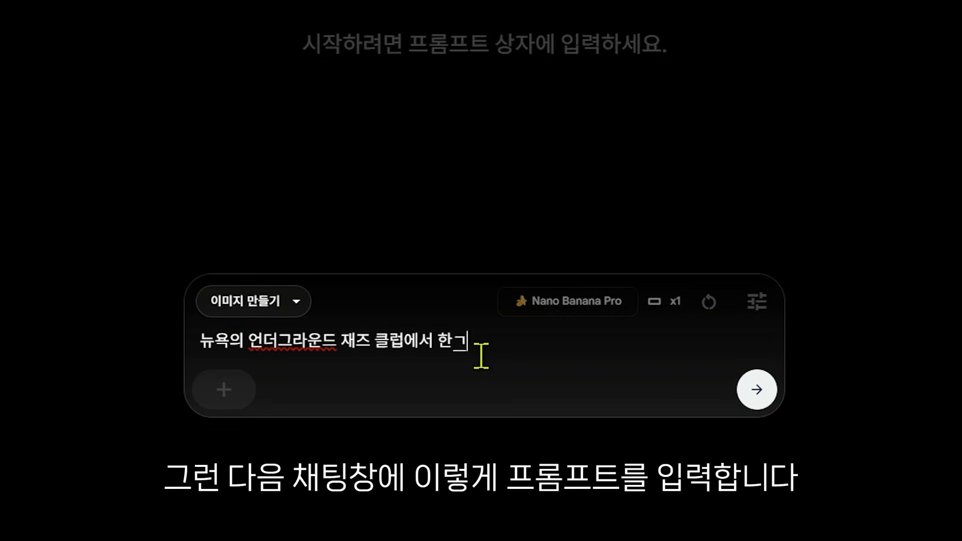
text( 한국인 여가수)
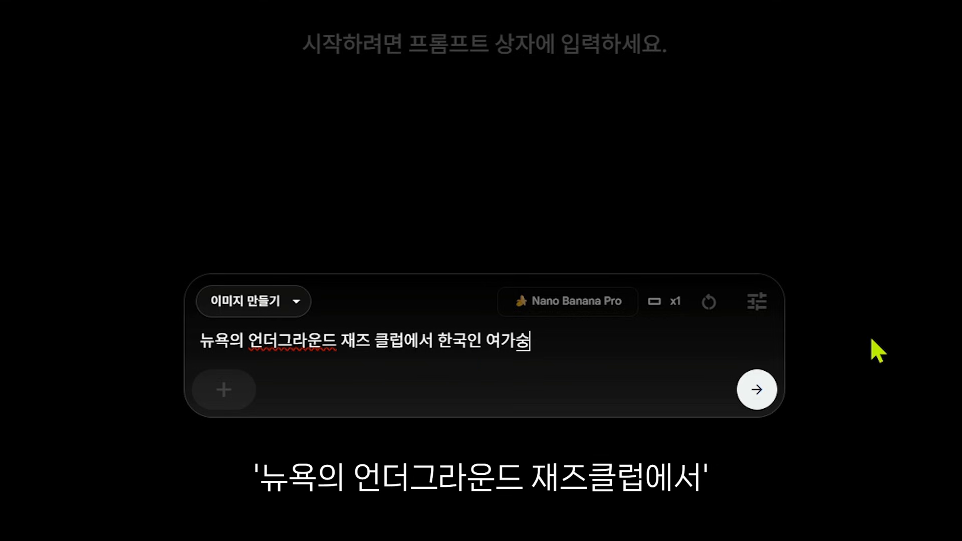
text(와 현지 연주자ㅡㄹ)
text(이 공연하는 장면을)
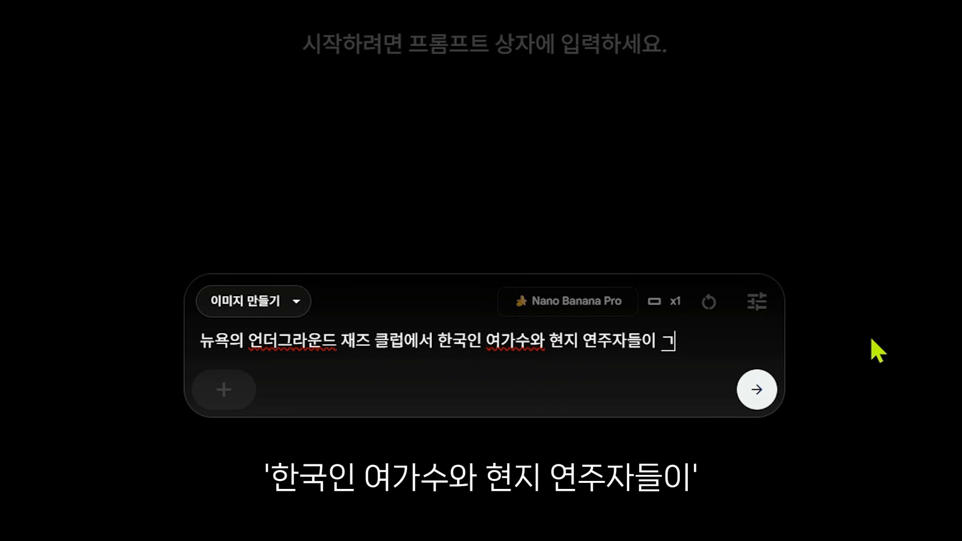
text( 만들어줘. 바스툿)
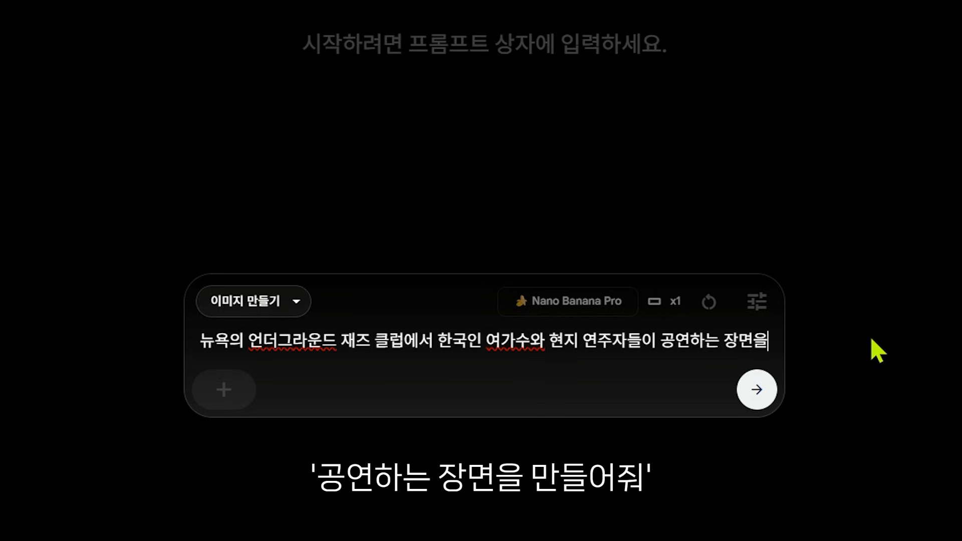
text(샷으로 부탁ㅎ)
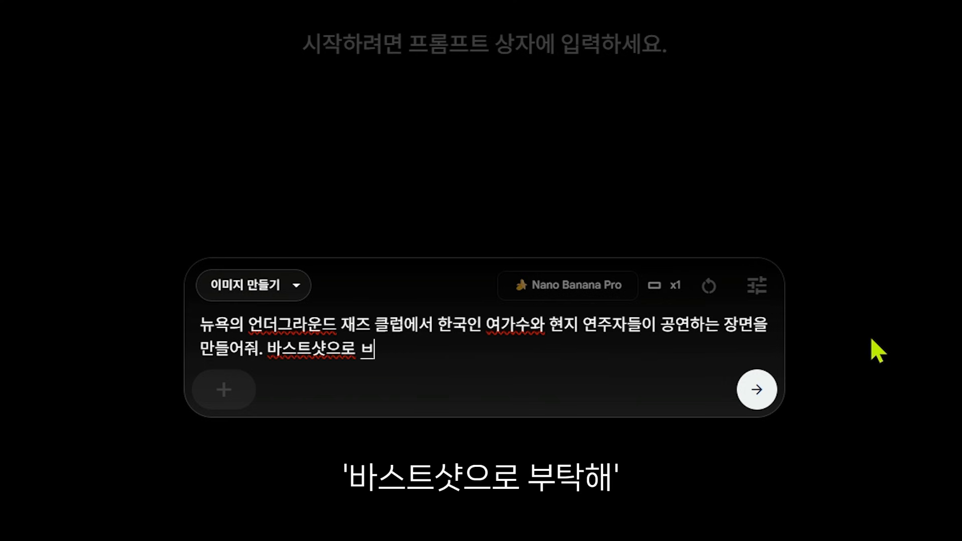
click(757, 393)
- Enter the same New York jazz club bust-shot prompt again and generate another image
click(339, 362)
text(뉴욕의 언더그라운드 재즈 클럽에서 한국인 여가수와 현지 연주자들이 공연하는 장면을 만들어줘. 바스트샷으로 부탁해.)
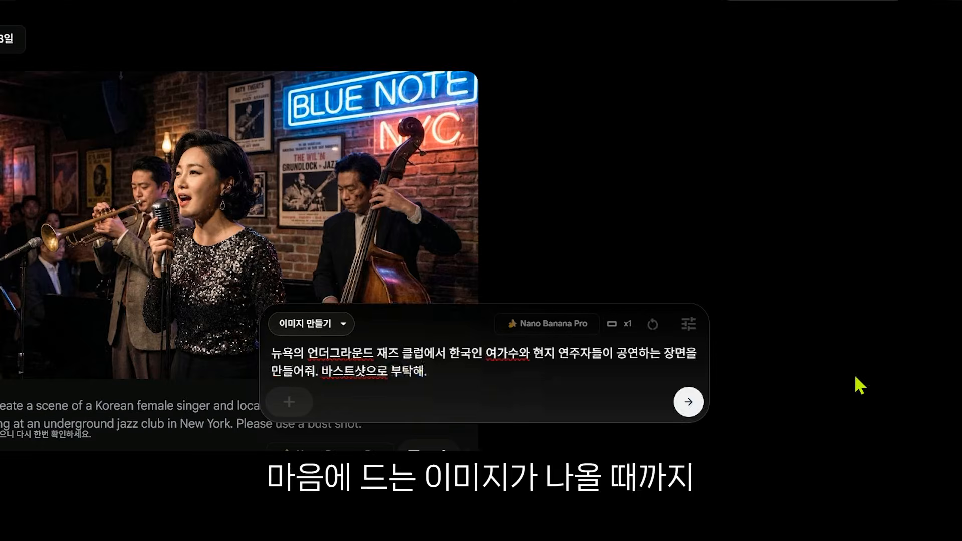
click(689, 402)
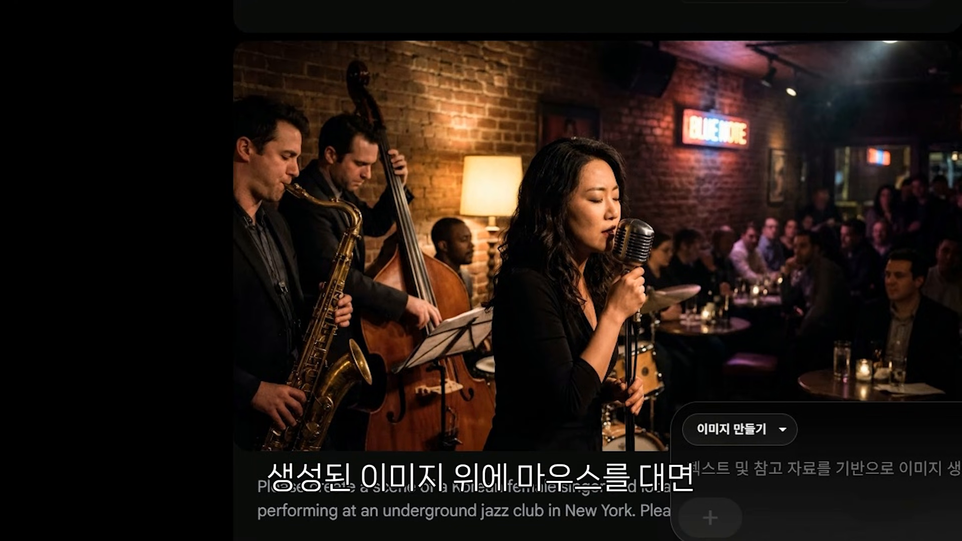
- Add the generated image of the long-haired singer as the starting frame and set the mode to 프레임 동영상 변환
mouse_move(316, 133)
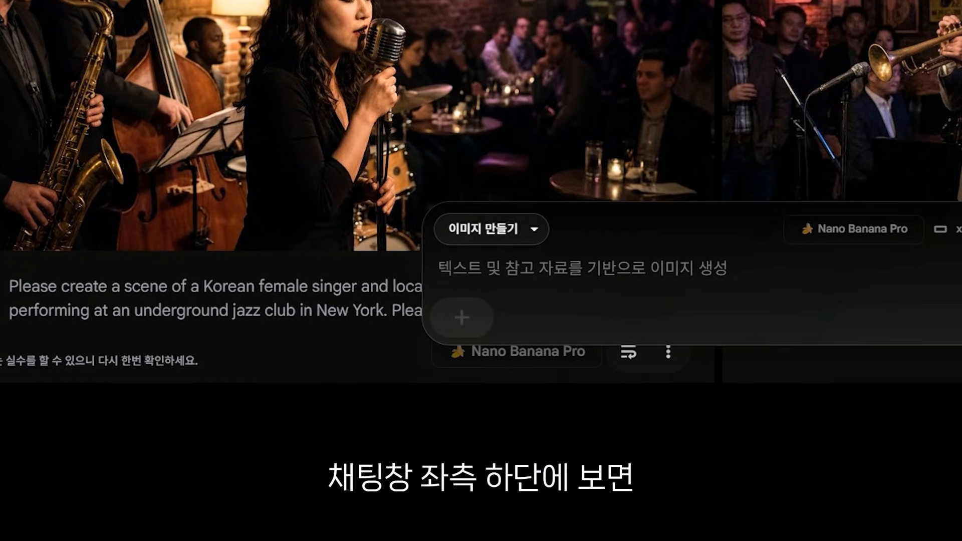
click(285, 47)
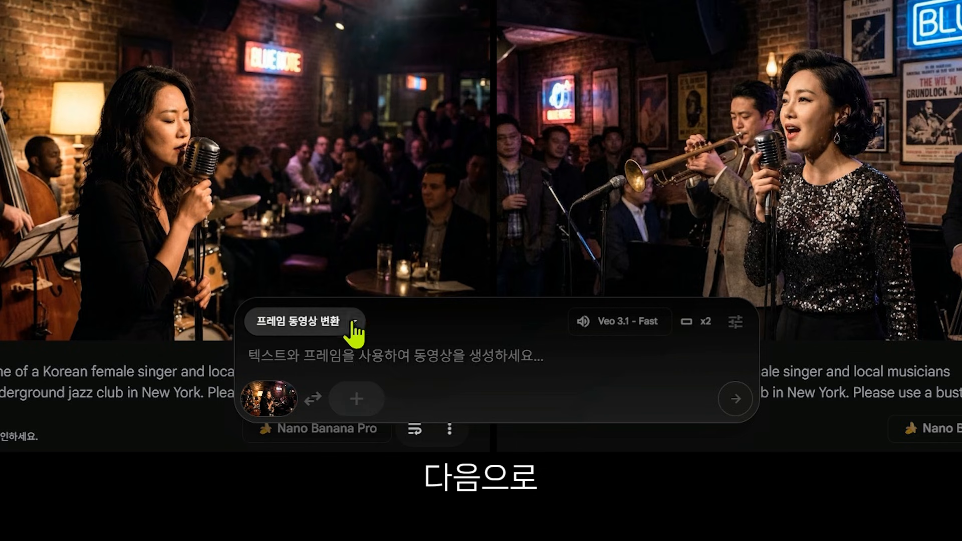
click(345, 317)
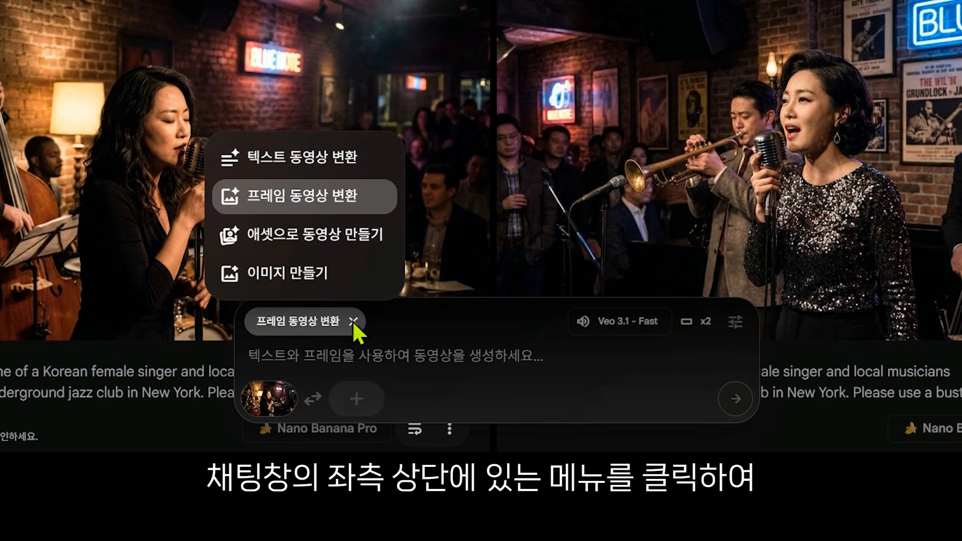
click(382, 204)
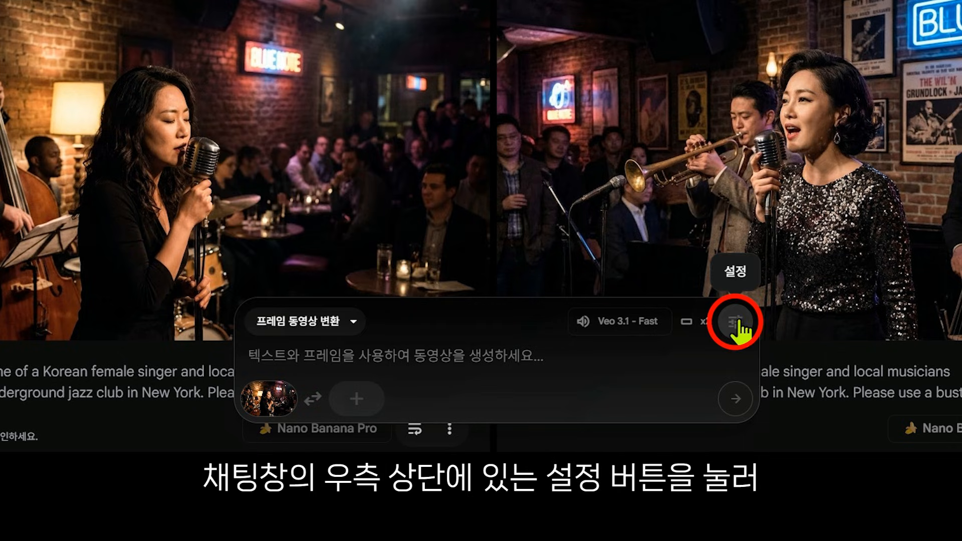
- Set the video generation to landscape 가로 모드(16:9), 1 output per prompt and the Veo 3.1 - Fast model
click(735, 323)
click(649, 167)
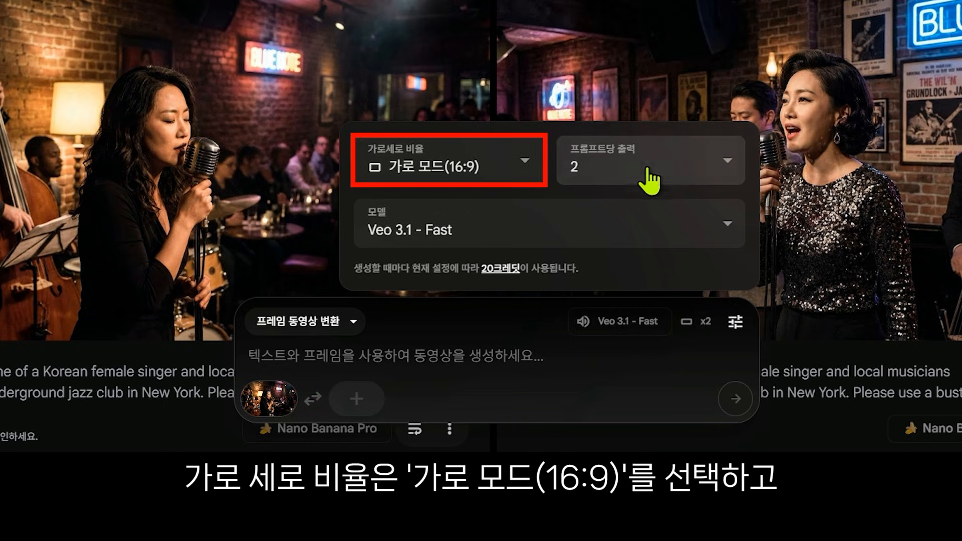
click(647, 165)
click(616, 1)
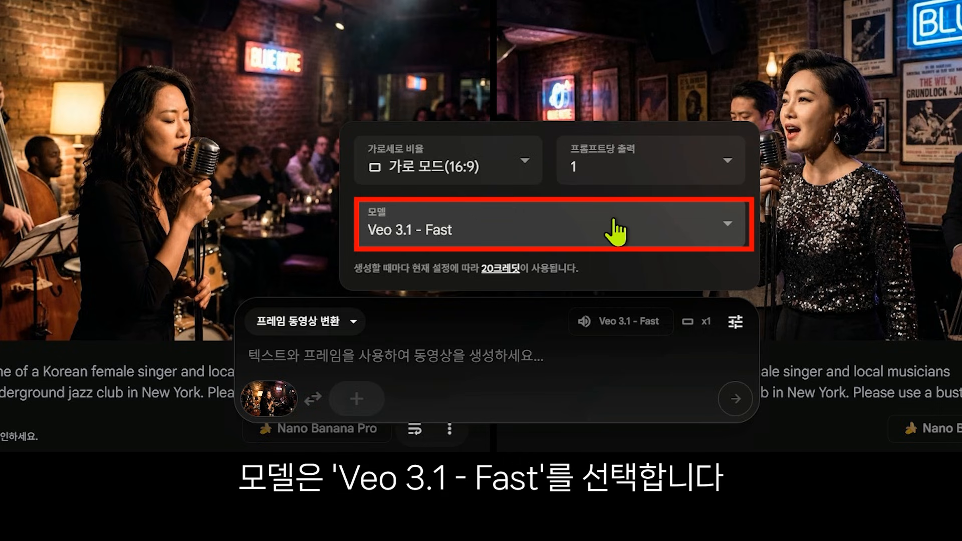
- Generate a video from the starting frame with the prompt "가수가 재즈를 부른다."
click(550, 371)
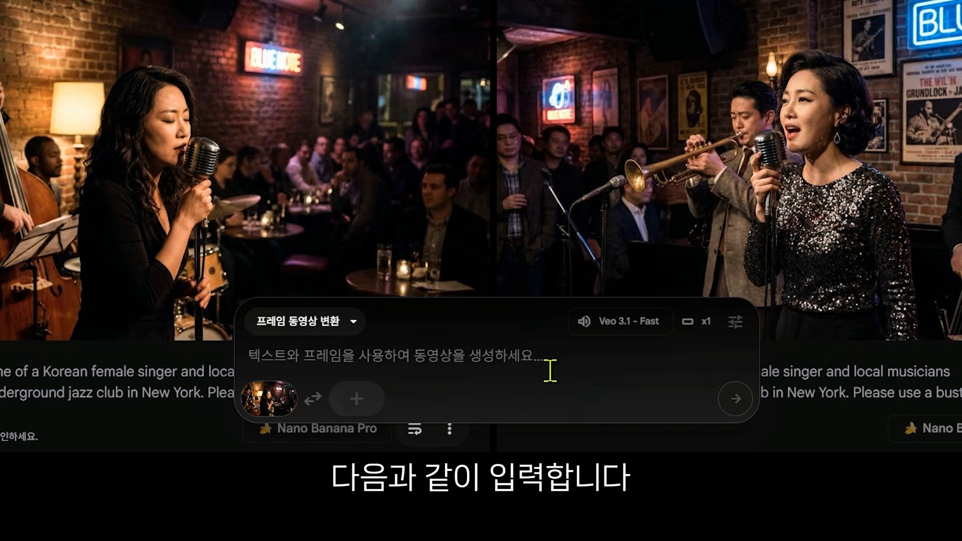
text(가수가 재즈)
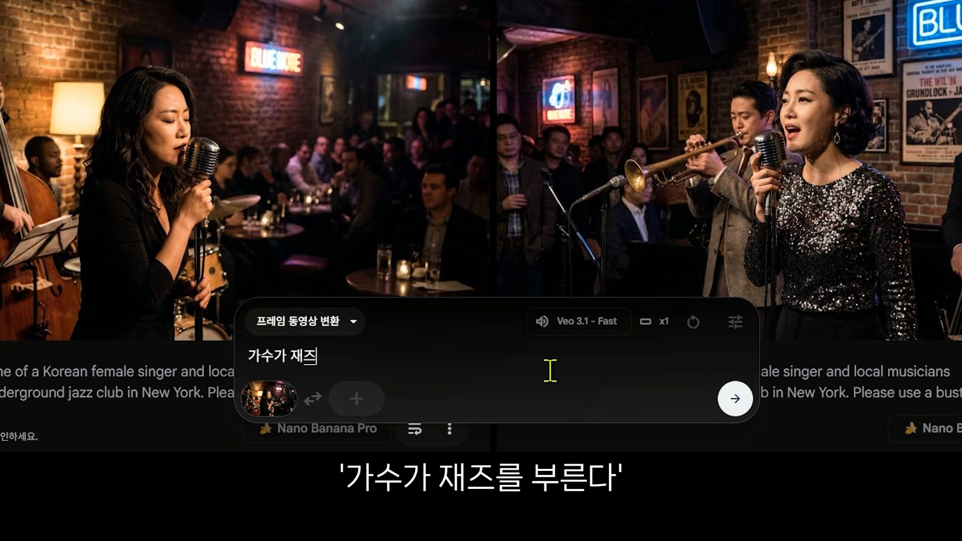
text(를 부른다.)
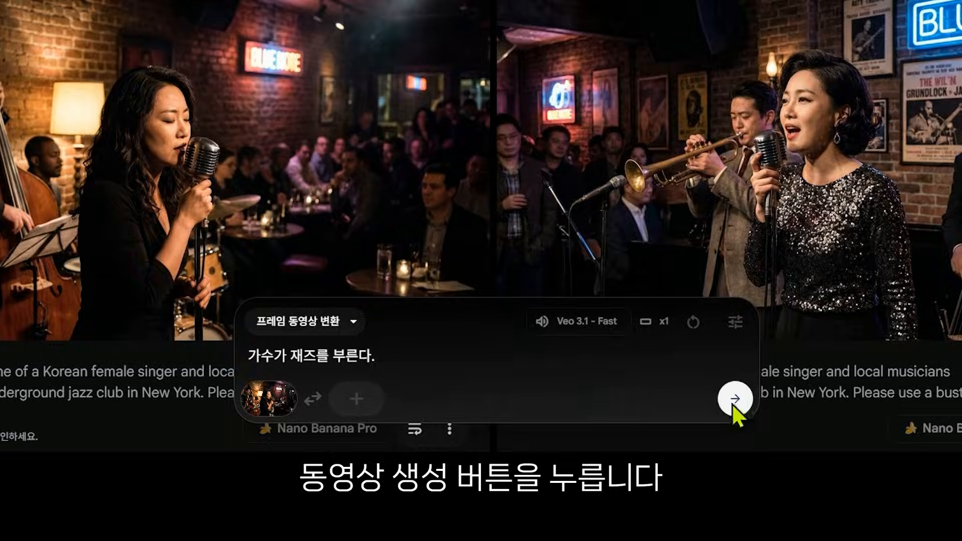
click(733, 403)
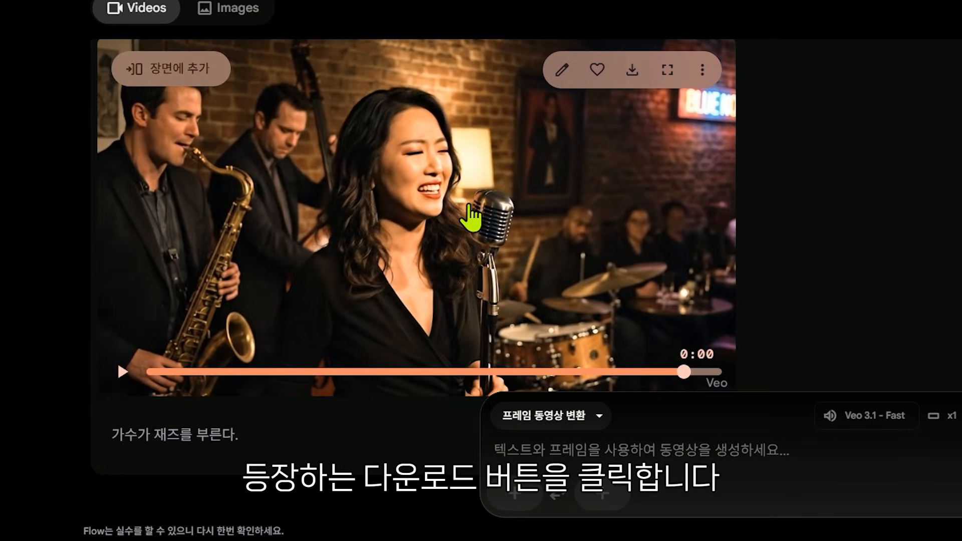
- Download the generated singer video in the upscaled version, 업스케일(1080p)
click(632, 70)
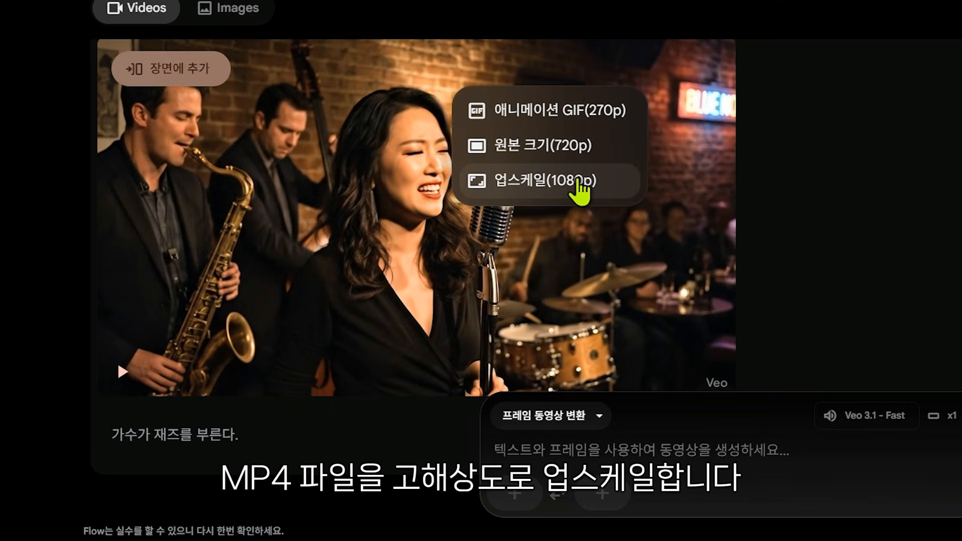
click(576, 185)
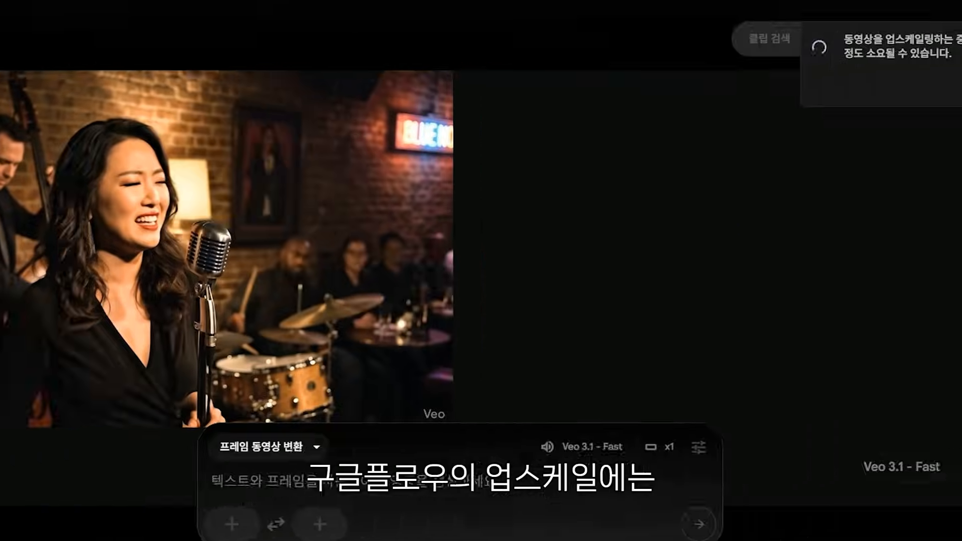